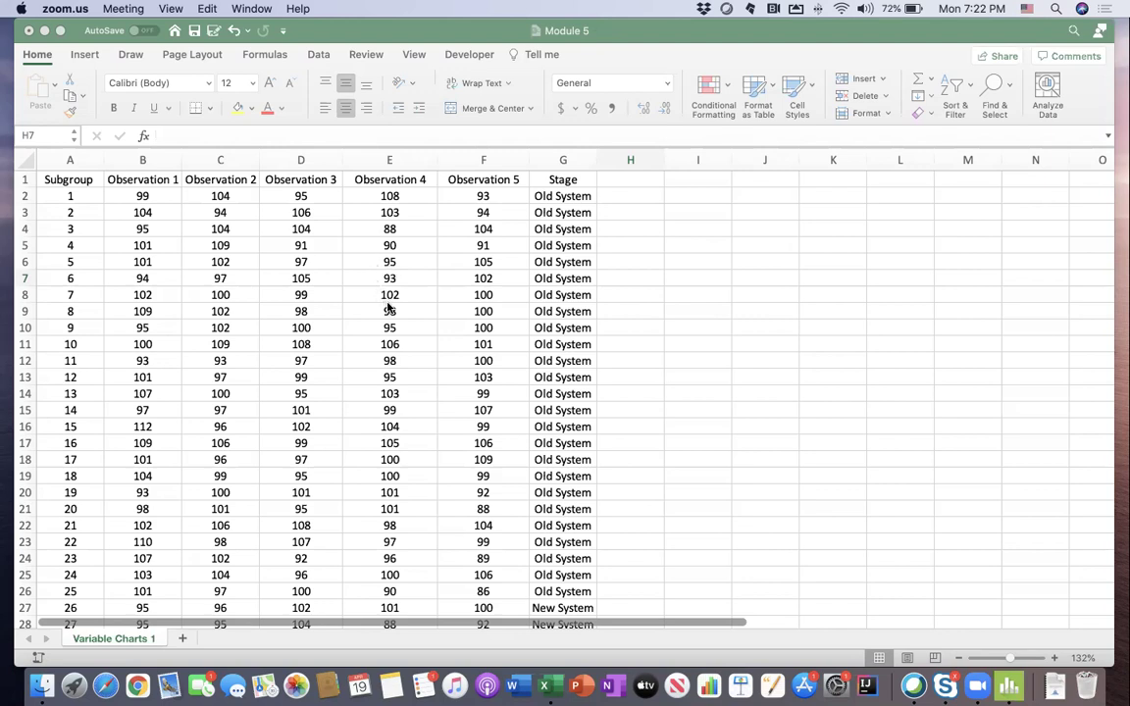
Inspect the table's first subgroups, their readings and the Observation 1–5 columns.
{"action": "scroll", "coordinate": [389, 307], "scroll_direction": "up", "scroll_amount": 1}
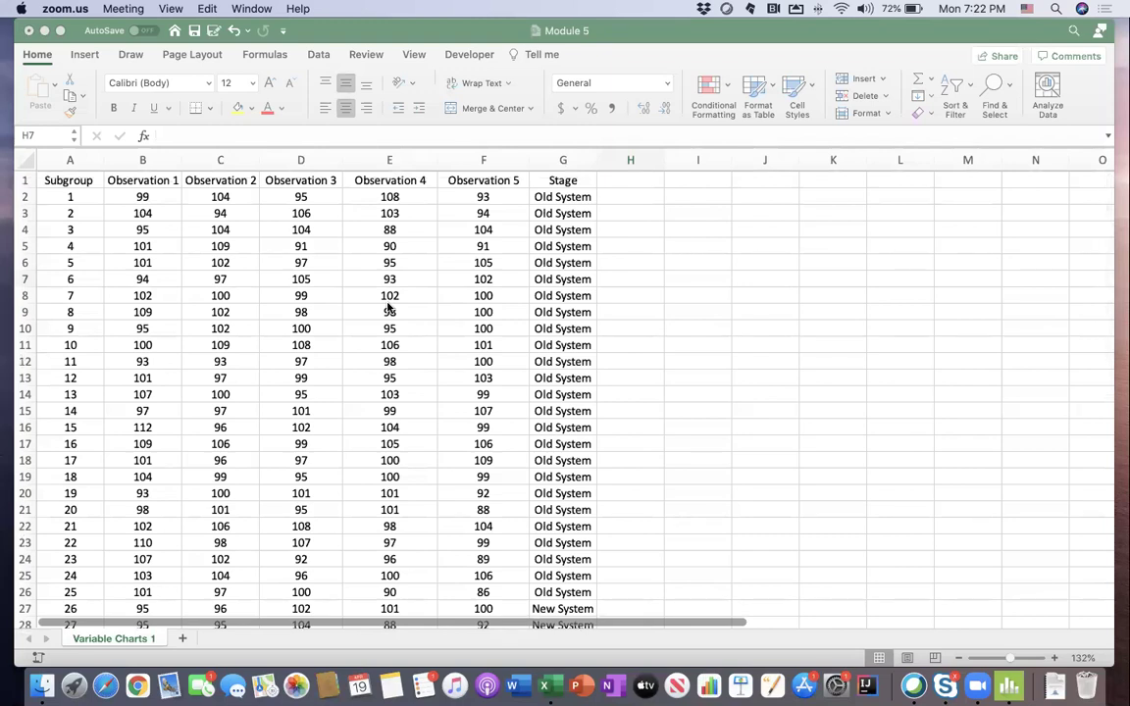
{"action": "scroll", "coordinate": [353, 285], "scroll_direction": "down", "scroll_amount": 1}
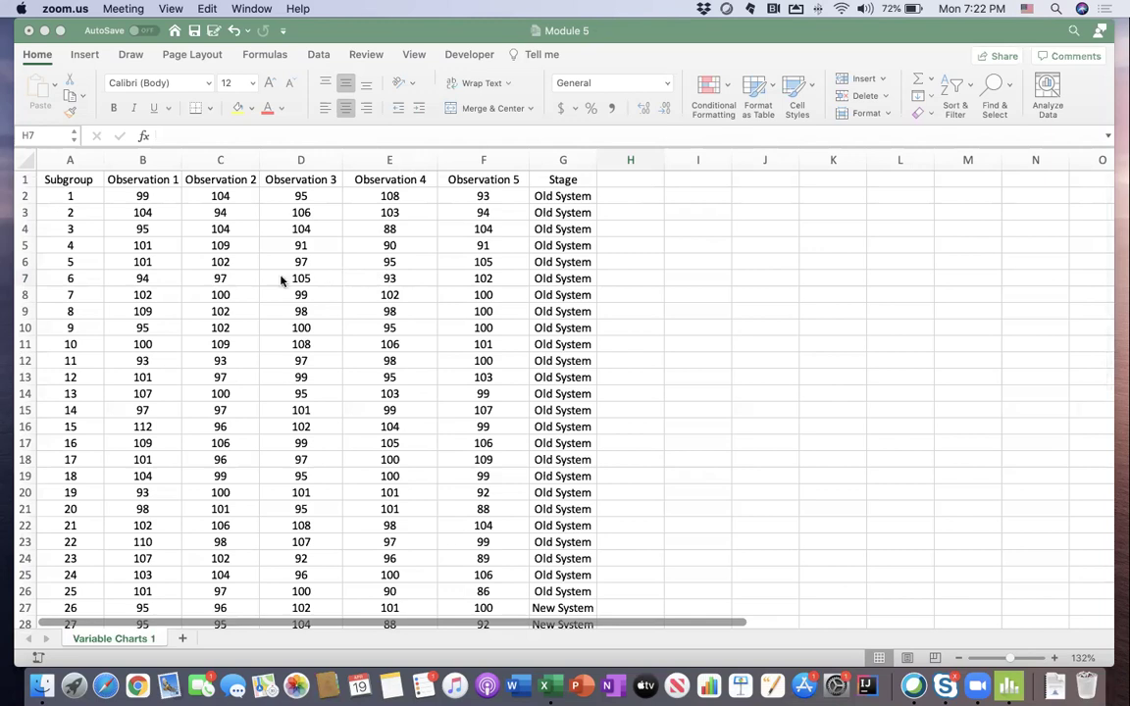
{"action": "left_click", "coordinate": [597, 163]}
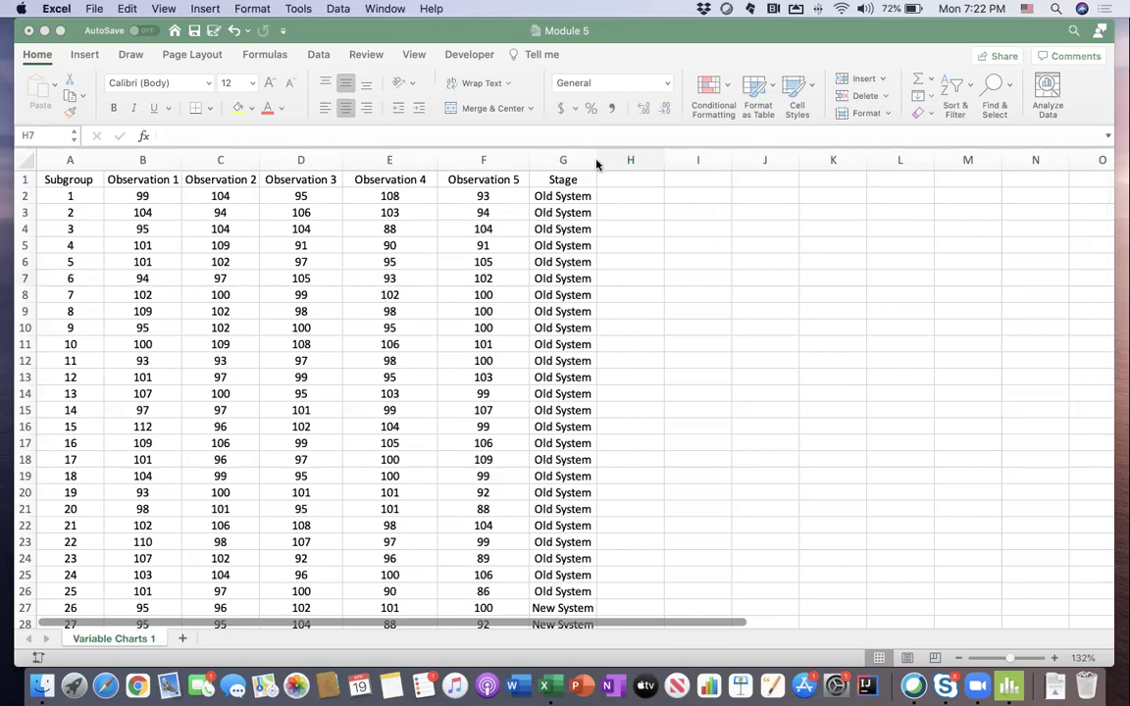
{"action": "left_click", "coordinate": [436, 228]}
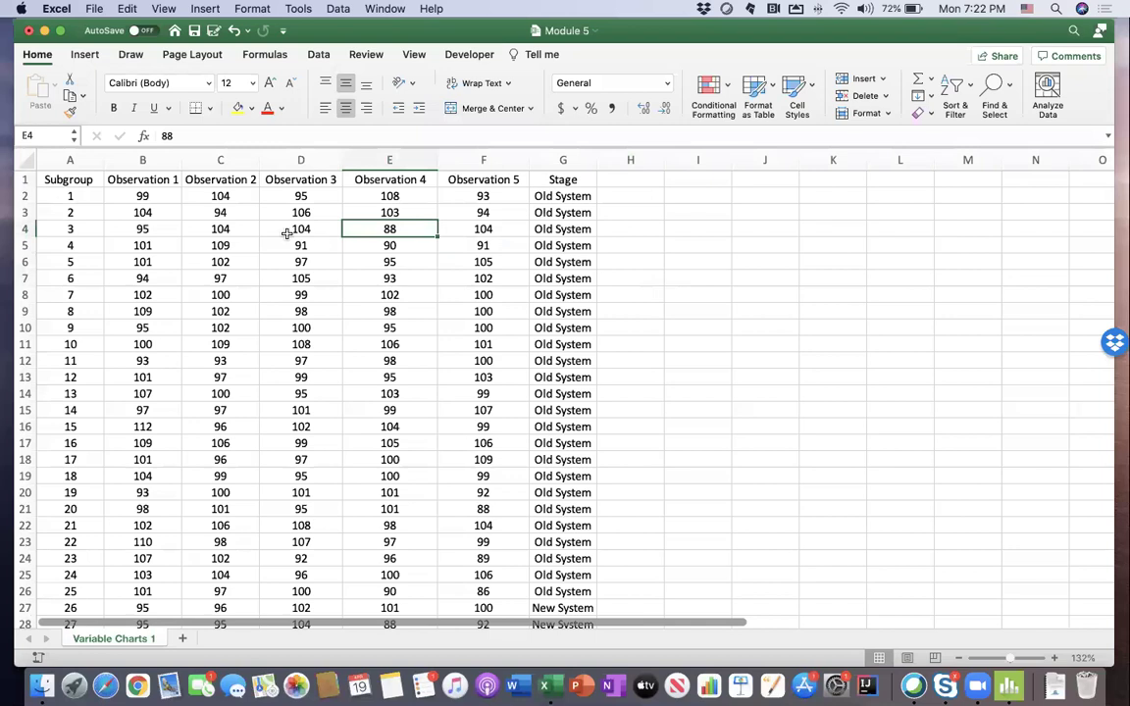
{"action": "left_click_drag", "start_coordinate": [78, 196], "coordinate": [88, 380]}
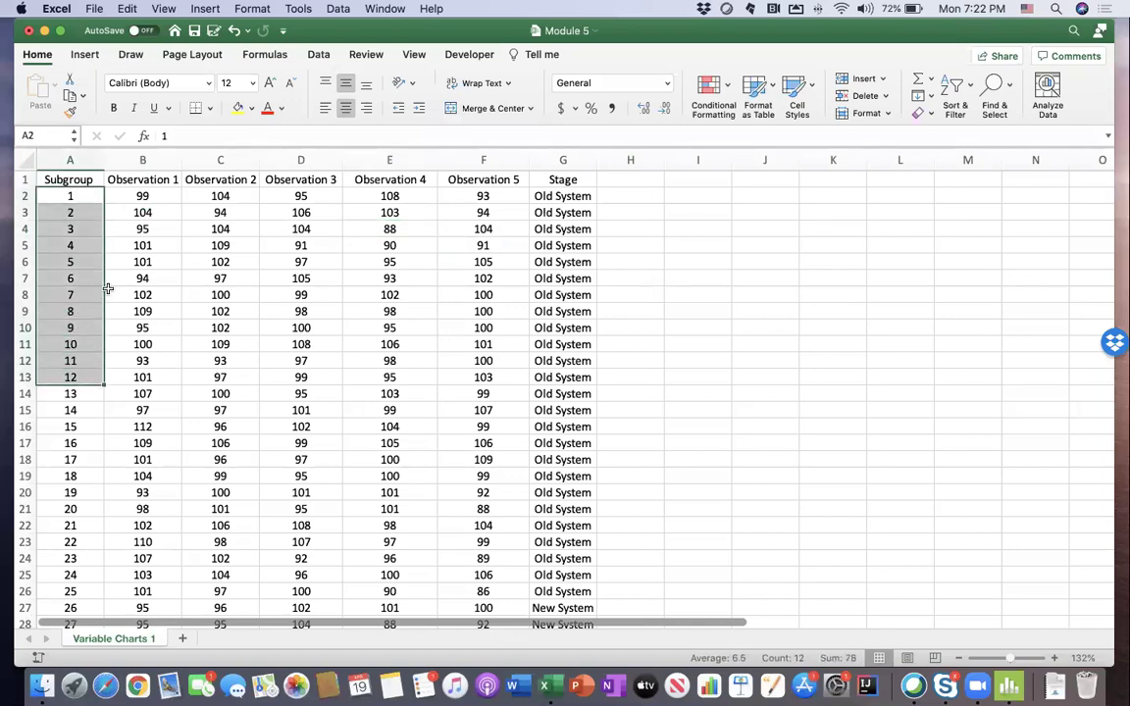
{"action": "left_click", "coordinate": [122, 228]}
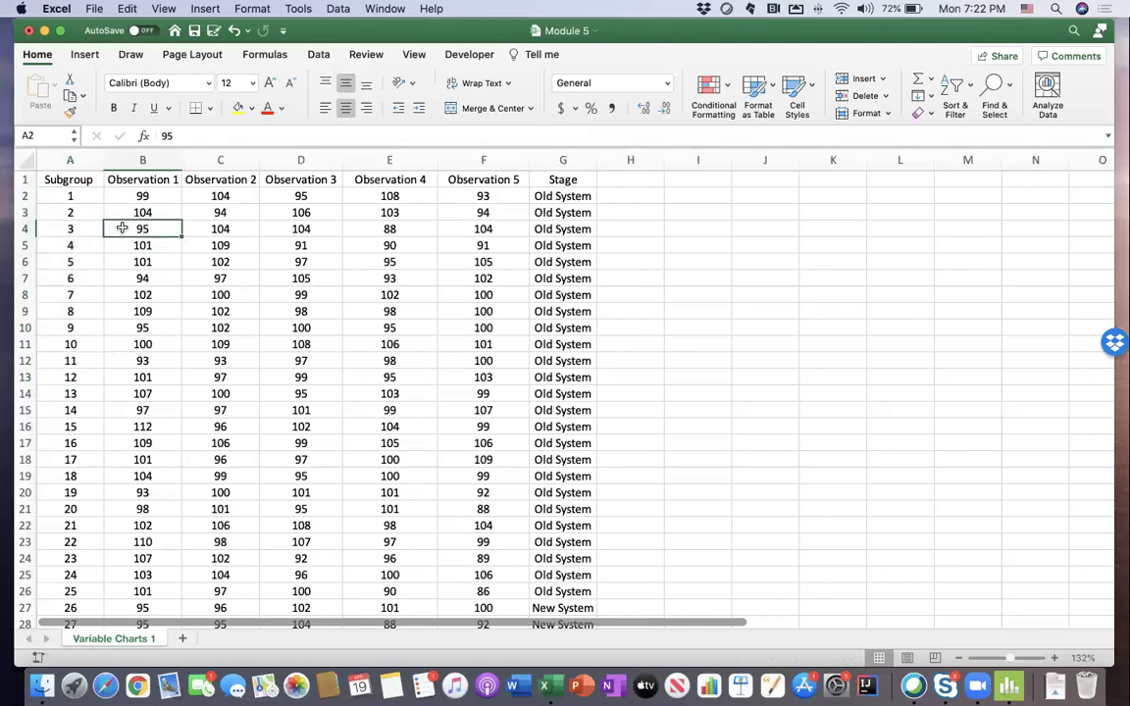
{"action": "left_click", "coordinate": [74, 212]}
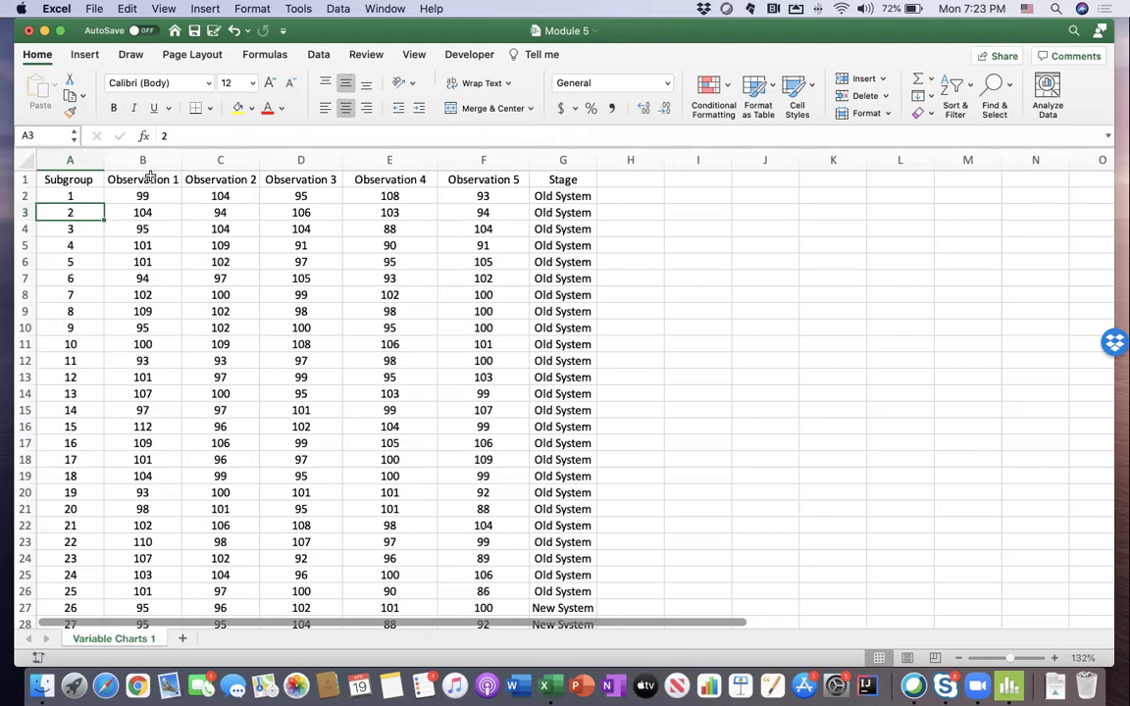
{"action": "left_click_drag", "start_coordinate": [137, 160], "coordinate": [468, 220]}
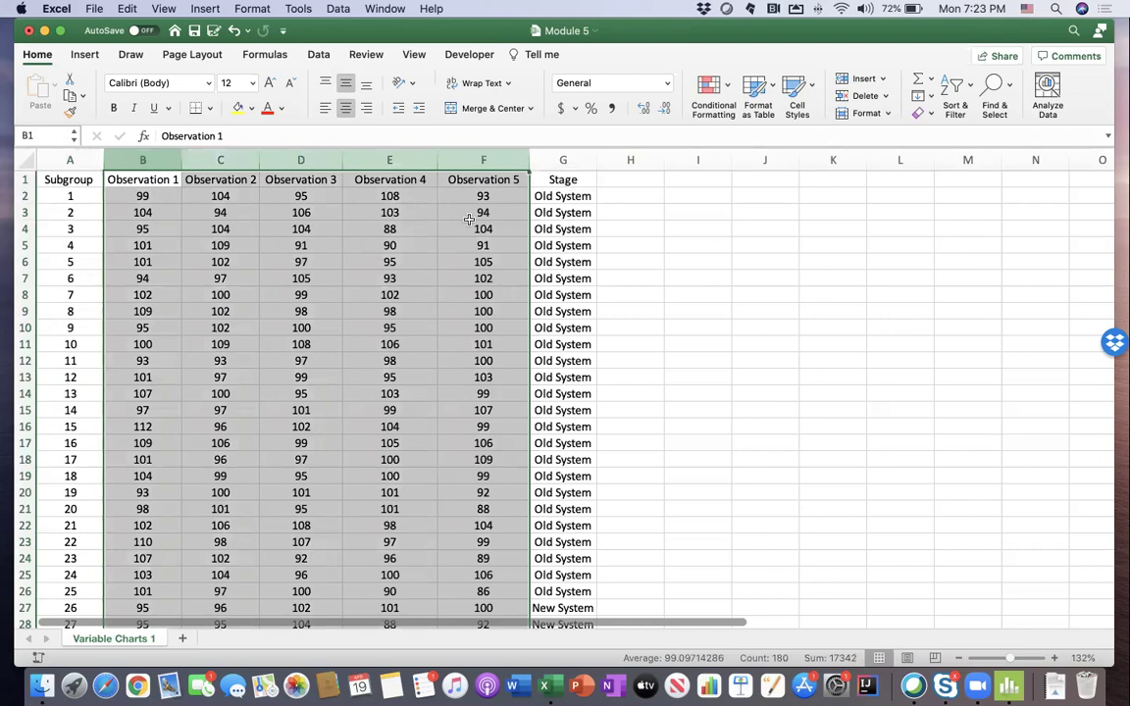
{"action": "left_click", "coordinate": [143, 232]}
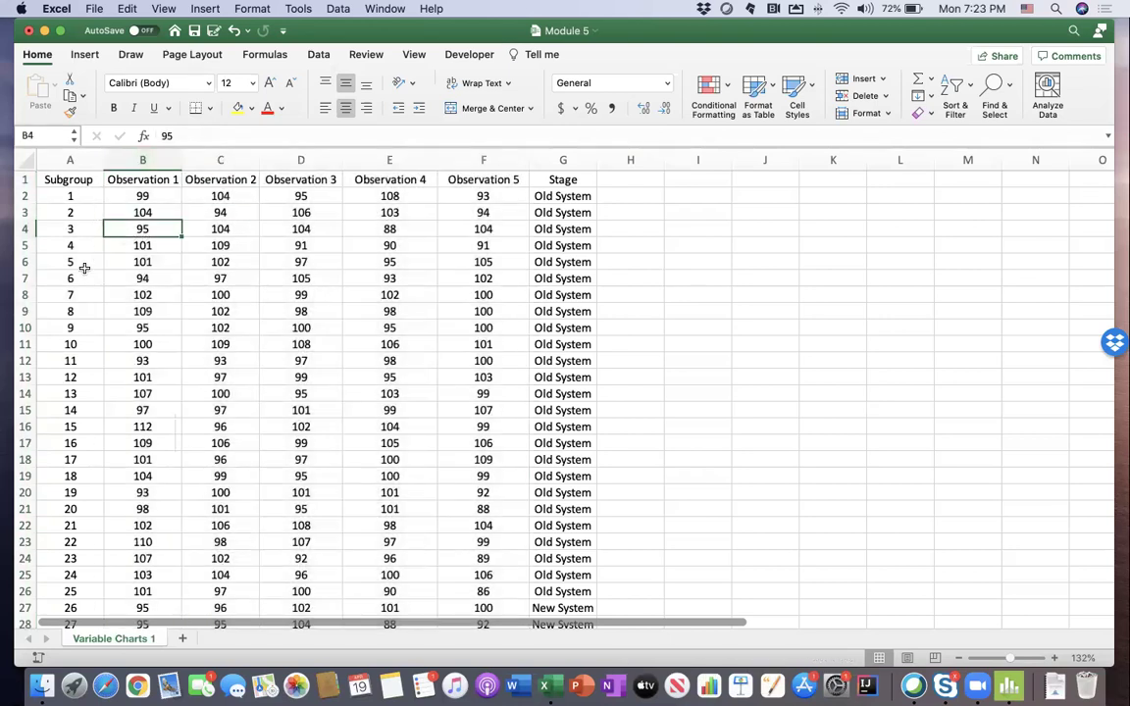
Find the last subgroup, 35, in A36, then highlight the New System rows A27:G36.
{"action": "scroll", "coordinate": [84, 267], "scroll_direction": "down", "scroll_amount": 8}
{"action": "scroll", "coordinate": [85, 267], "scroll_direction": "up", "scroll_amount": 1}
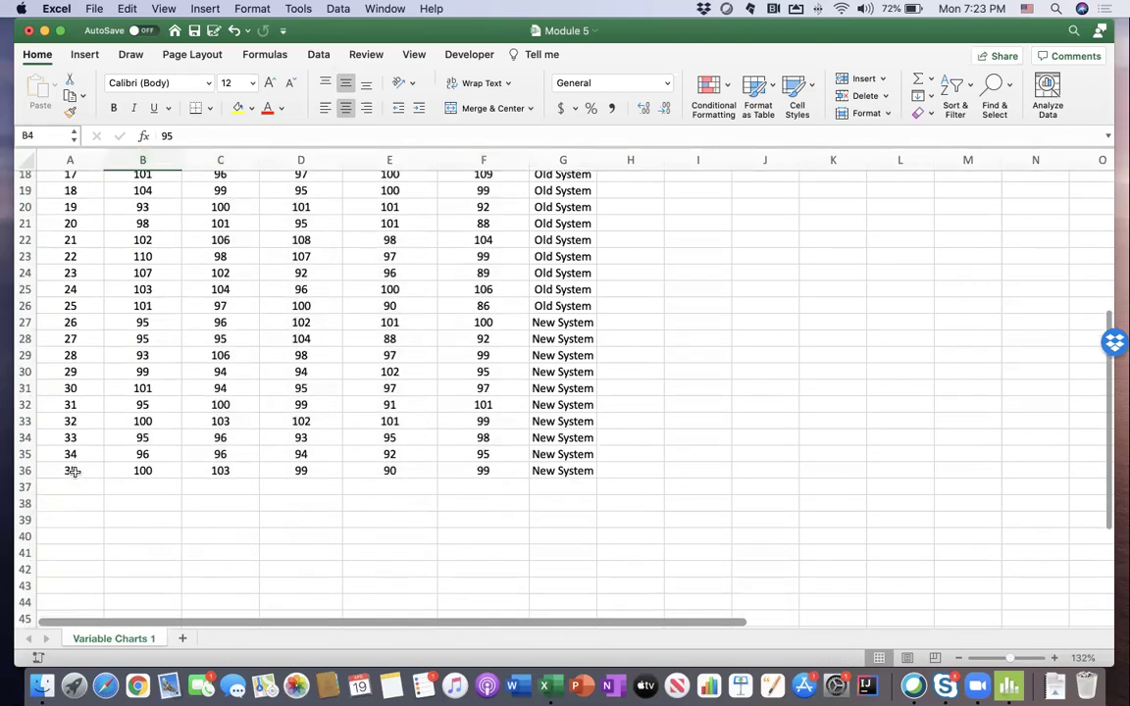
{"action": "left_click", "coordinate": [73, 472]}
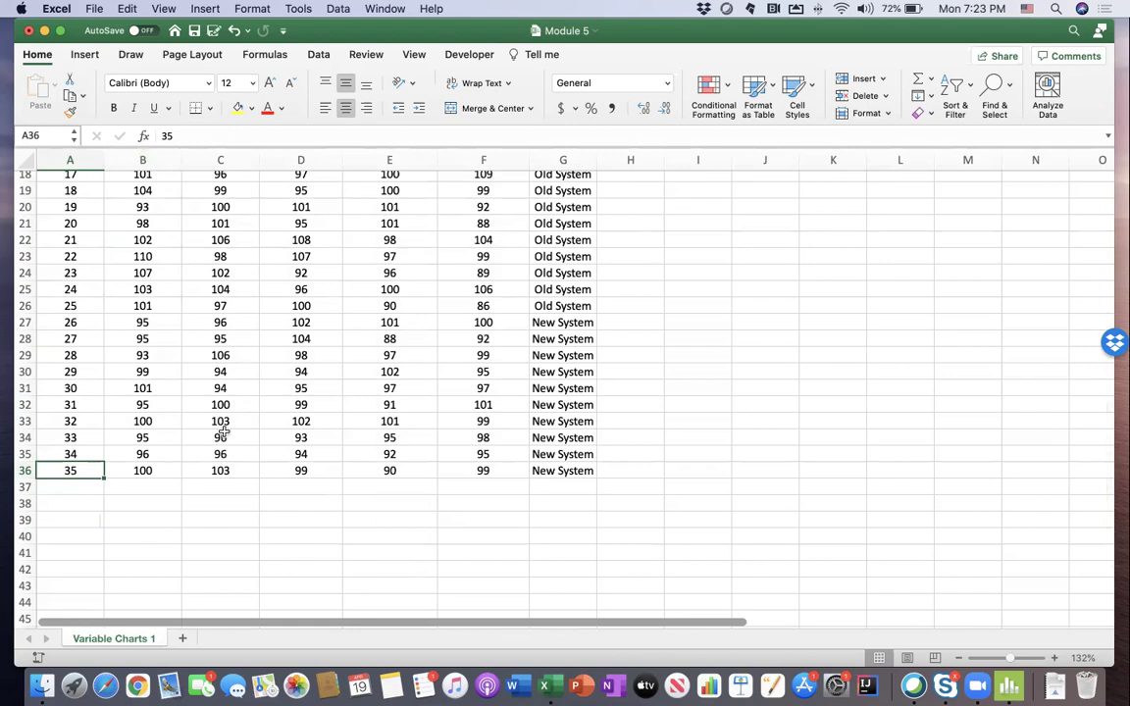
{"action": "scroll", "coordinate": [223, 432], "scroll_direction": "up", "scroll_amount": 2}
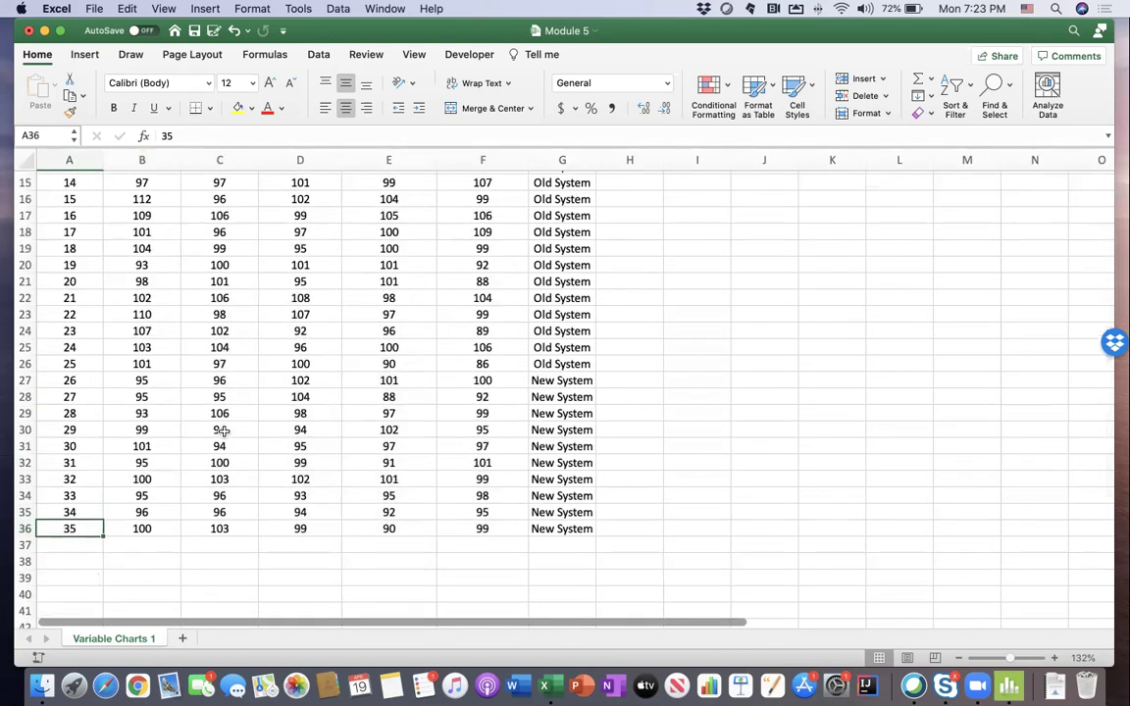
{"action": "scroll", "coordinate": [222, 369], "scroll_direction": "up", "scroll_amount": 5}
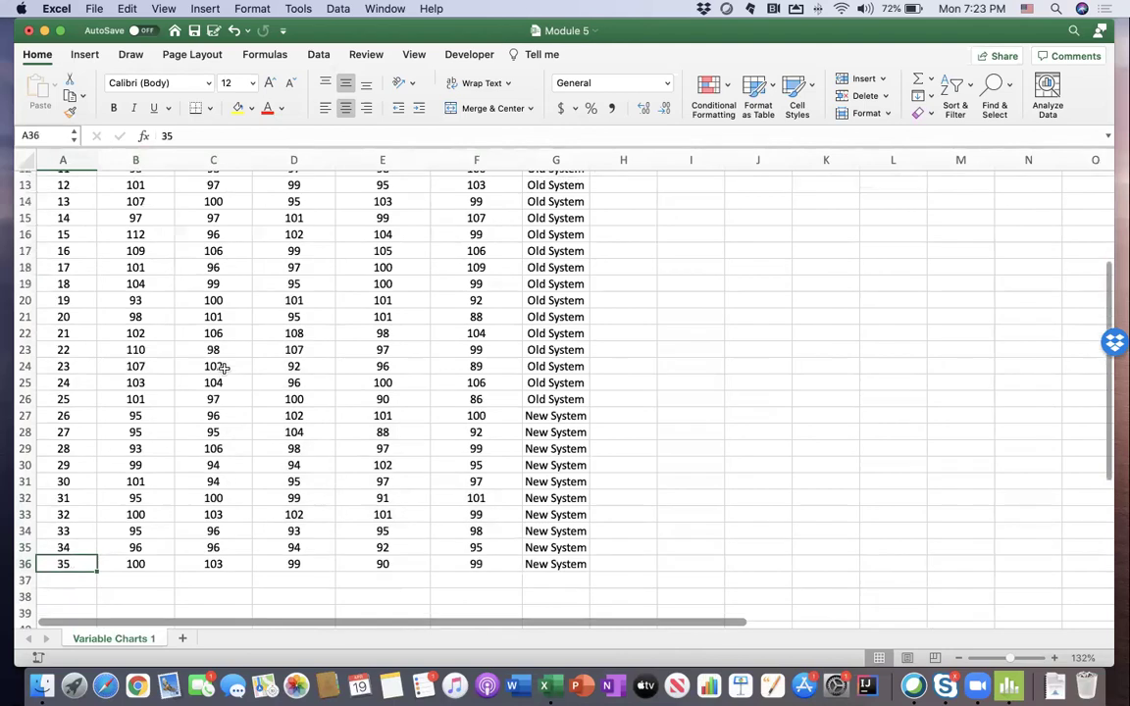
{"action": "scroll", "coordinate": [223, 369], "scroll_direction": "up", "scroll_amount": 5}
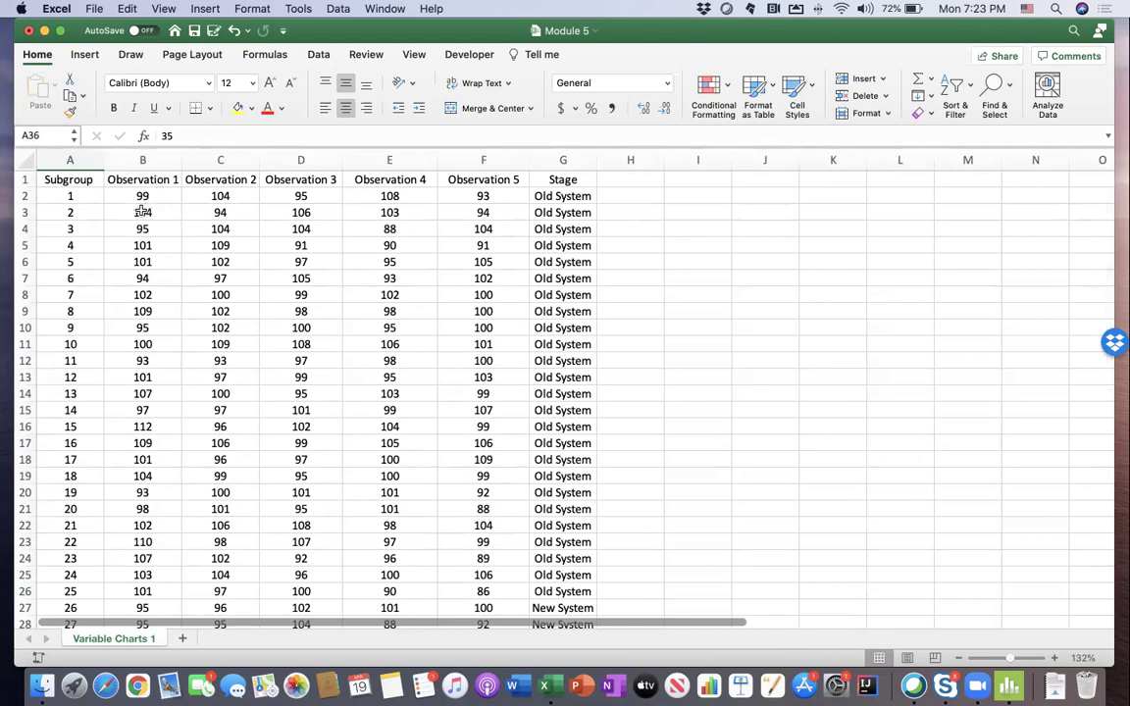
{"action": "left_click_drag", "start_coordinate": [142, 210], "coordinate": [447, 219]}
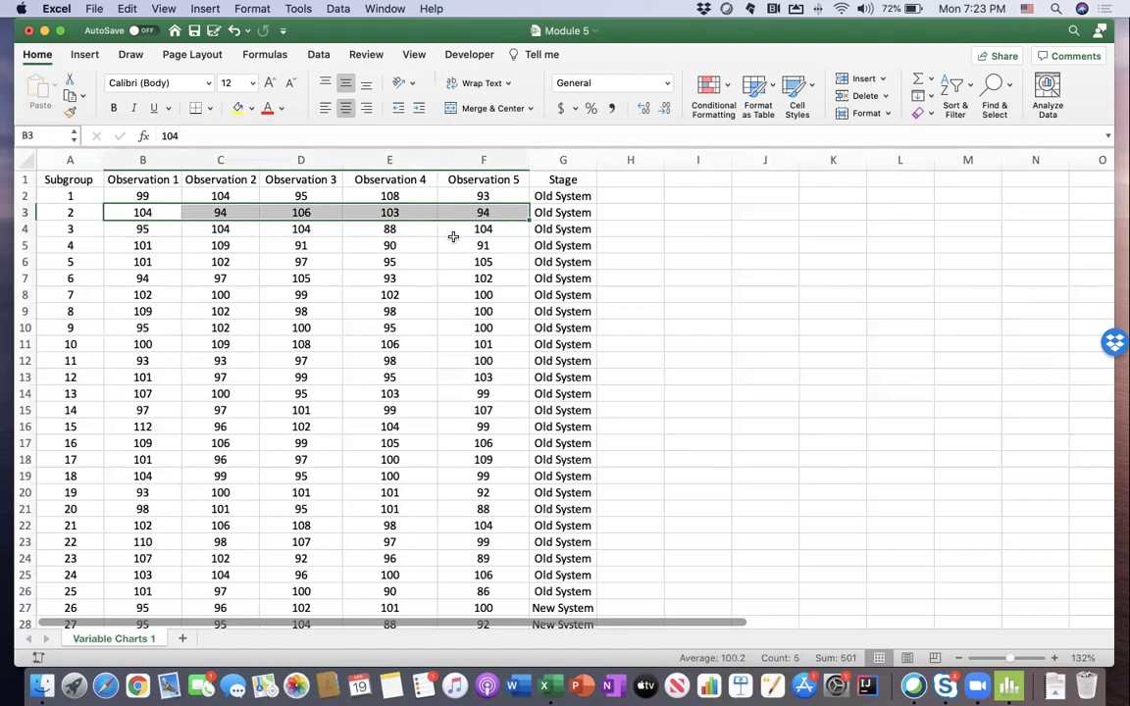
{"action": "scroll", "coordinate": [448, 263], "scroll_direction": "down", "scroll_amount": 3}
{"action": "scroll", "coordinate": [448, 263], "scroll_direction": "down", "scroll_amount": 4}
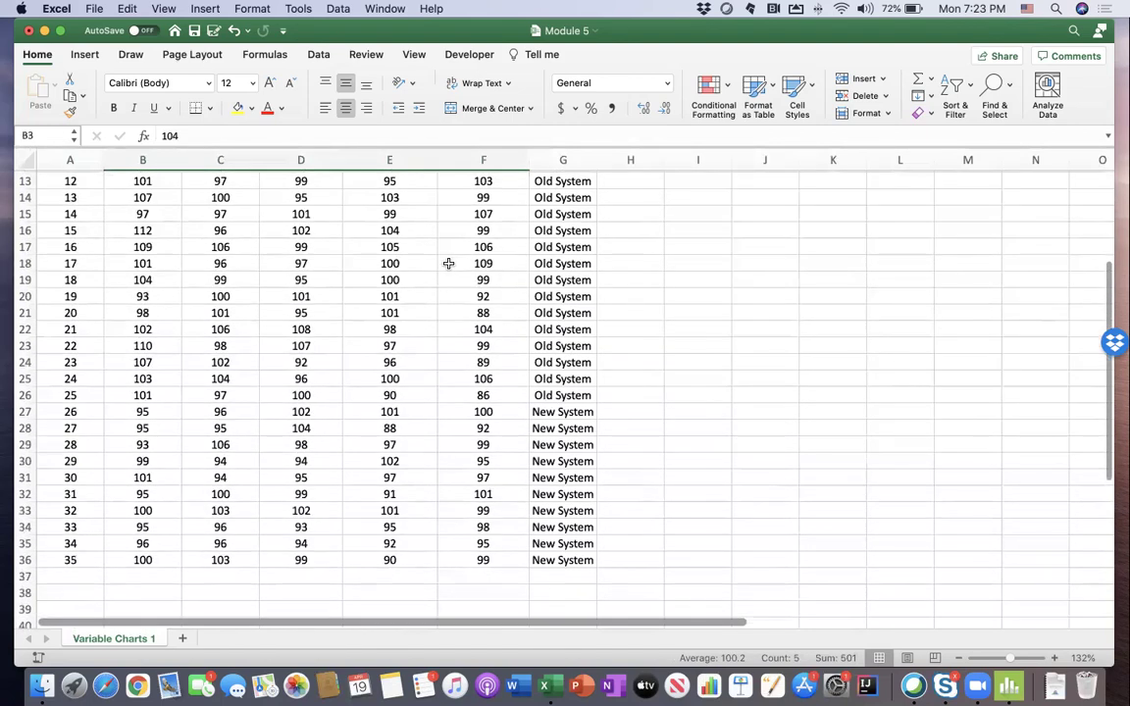
{"action": "left_click_drag", "start_coordinate": [76, 412], "coordinate": [536, 557]}
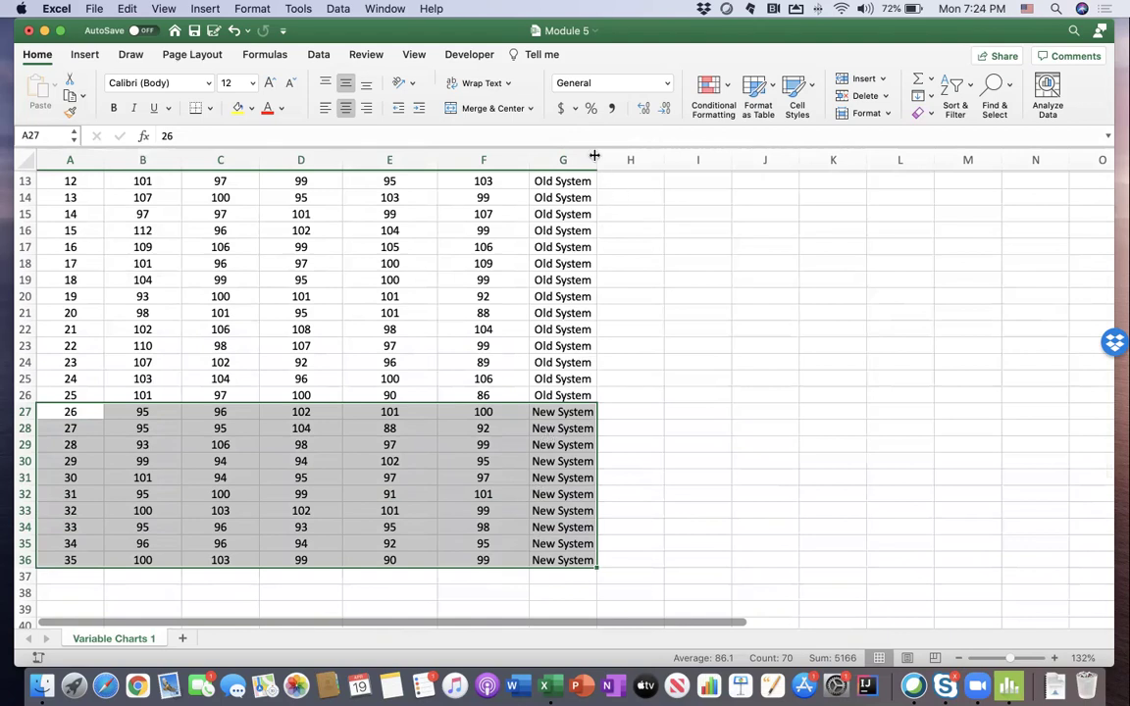
Widen column G to fit the Stage labels and select F27:F33 to check values.
{"action": "left_click_drag", "start_coordinate": [595, 156], "coordinate": [625, 158]}
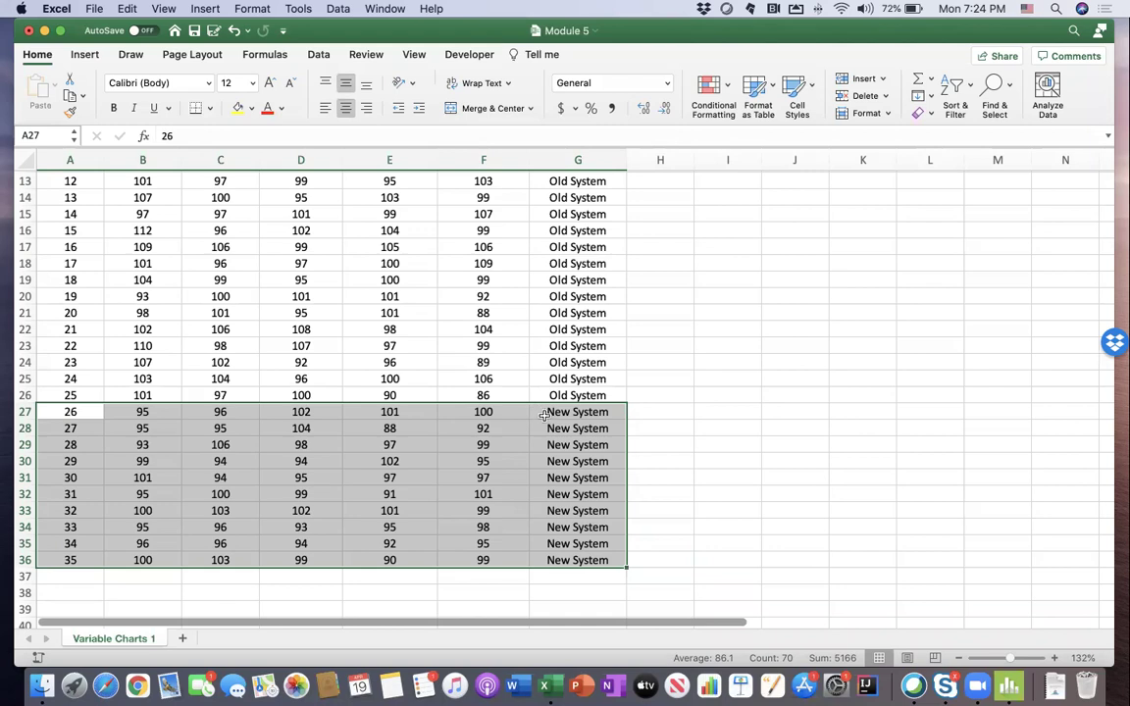
{"action": "left_click", "coordinate": [488, 347]}
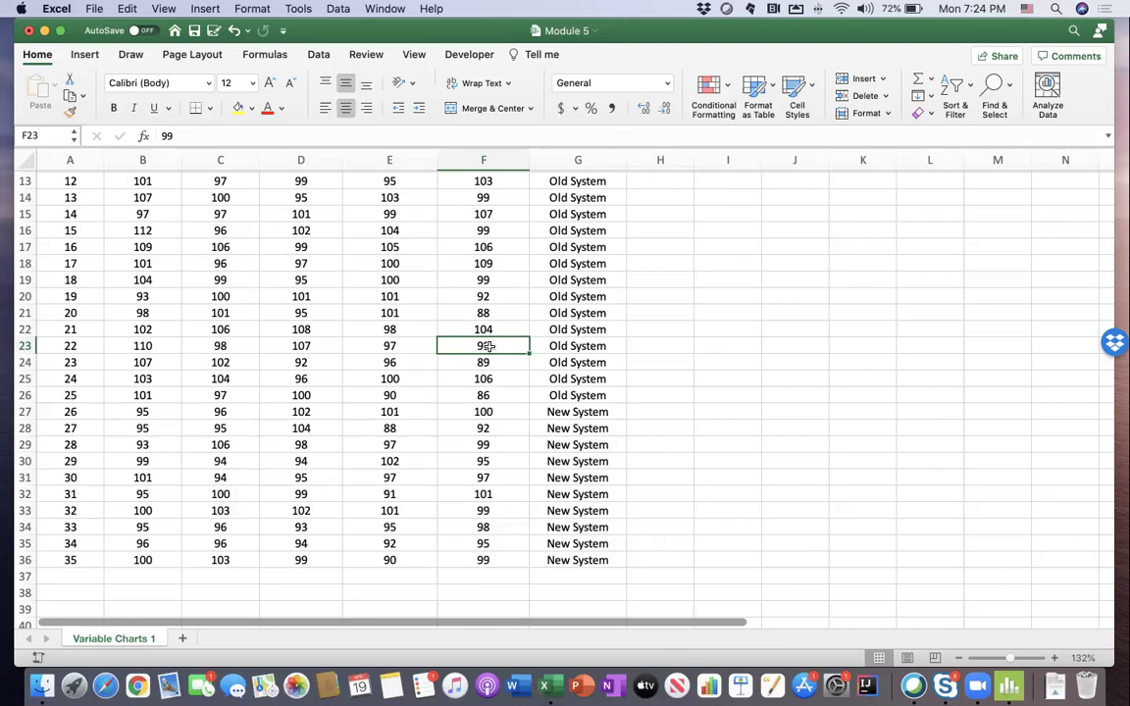
{"action": "left_click", "coordinate": [501, 413]}
{"action": "left_click_drag", "start_coordinate": [501, 412], "coordinate": [492, 422]}
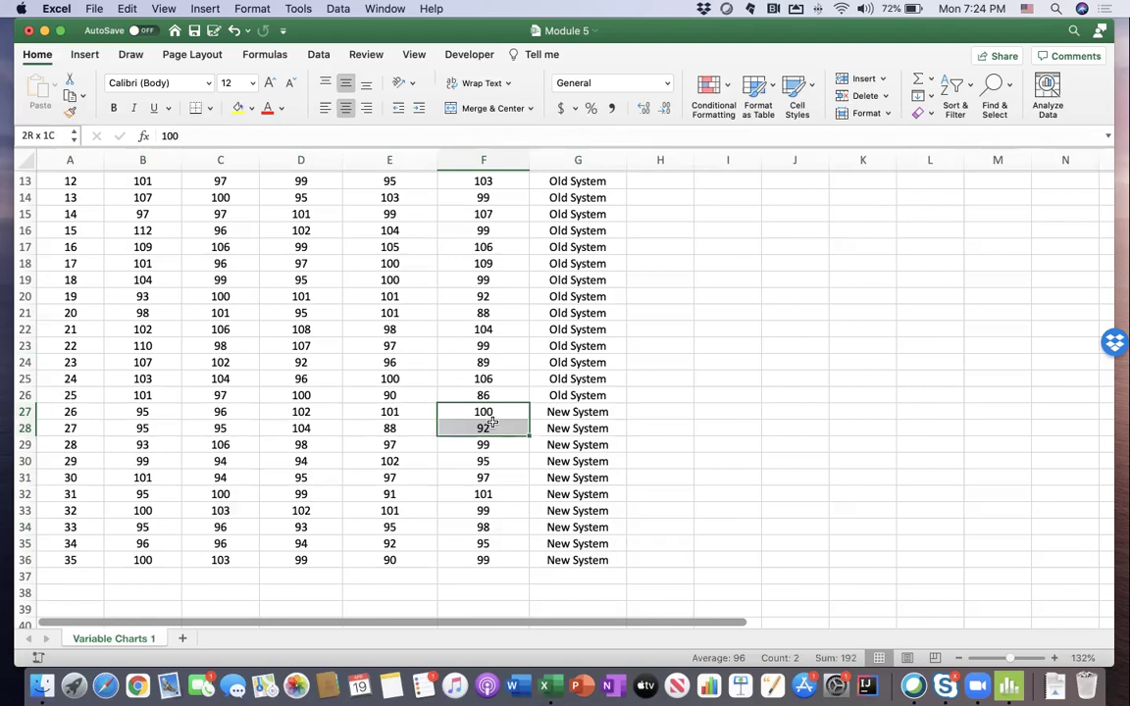
{"action": "left_click_drag", "start_coordinate": [491, 422], "coordinate": [482, 510]}
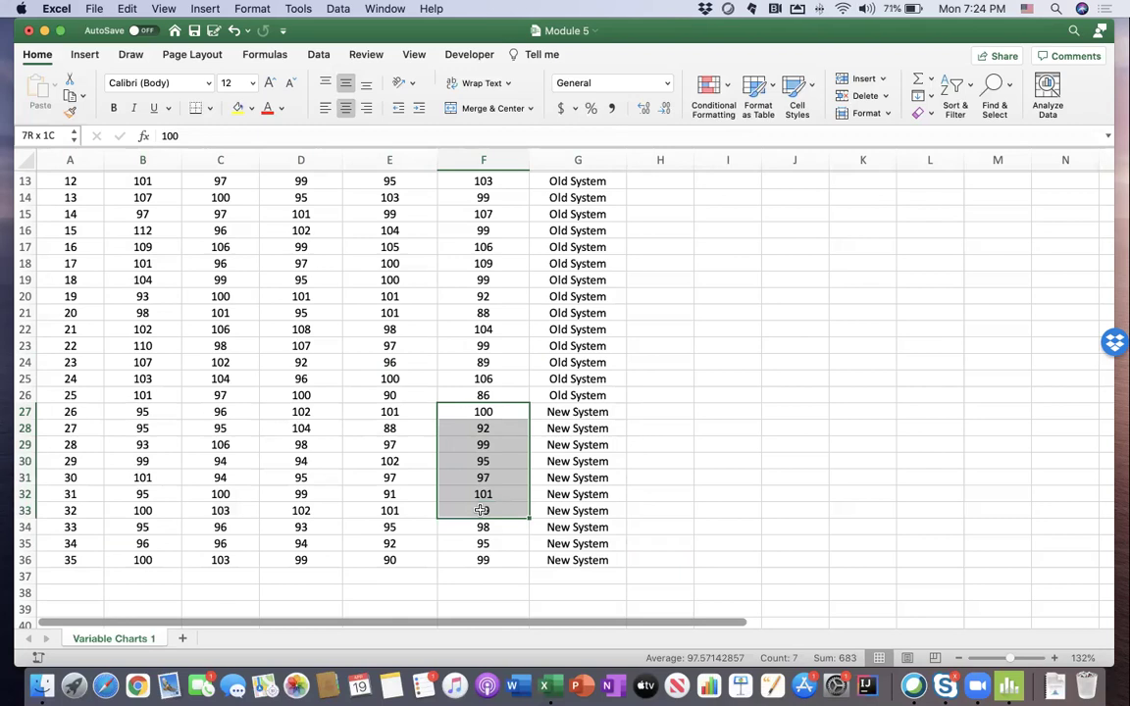
{"action": "left_click_drag", "start_coordinate": [481, 510], "coordinate": [481, 510]}
Clear the column F selection and scroll back up to row 1 of the table.
{"action": "left_click", "coordinate": [482, 378]}
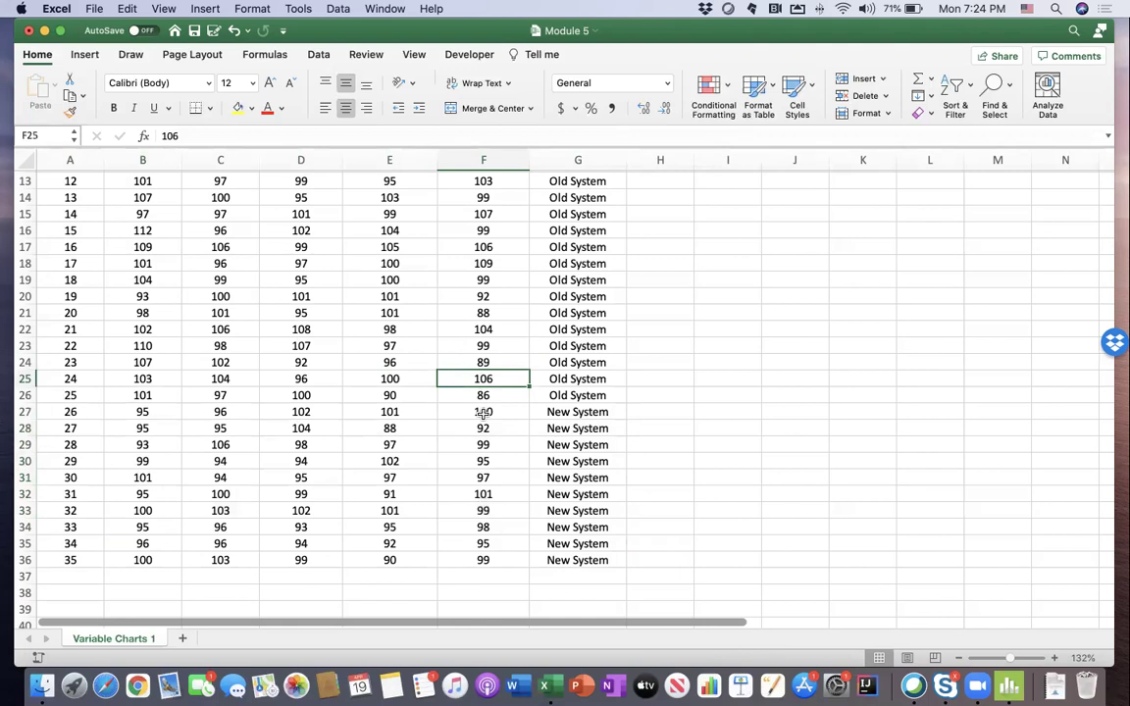
{"action": "left_click", "coordinate": [482, 412]}
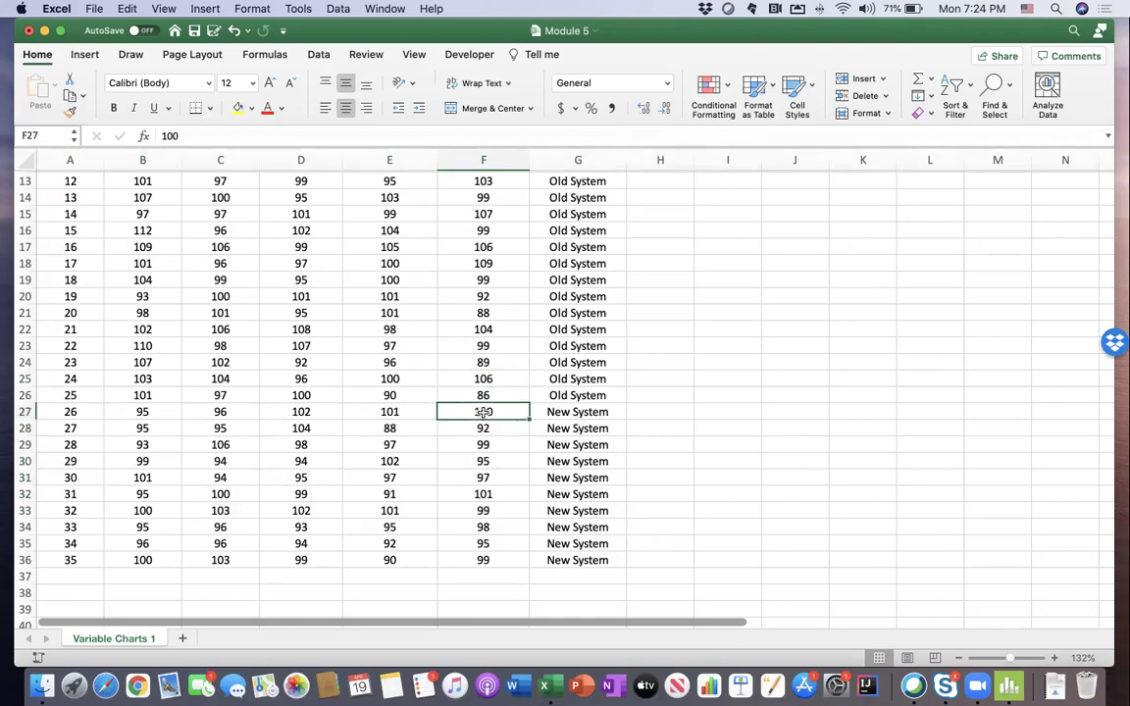
{"action": "scroll", "coordinate": [436, 402], "scroll_direction": "up", "scroll_amount": 1}
{"action": "scroll", "coordinate": [437, 402], "scroll_direction": "up", "scroll_amount": 4}
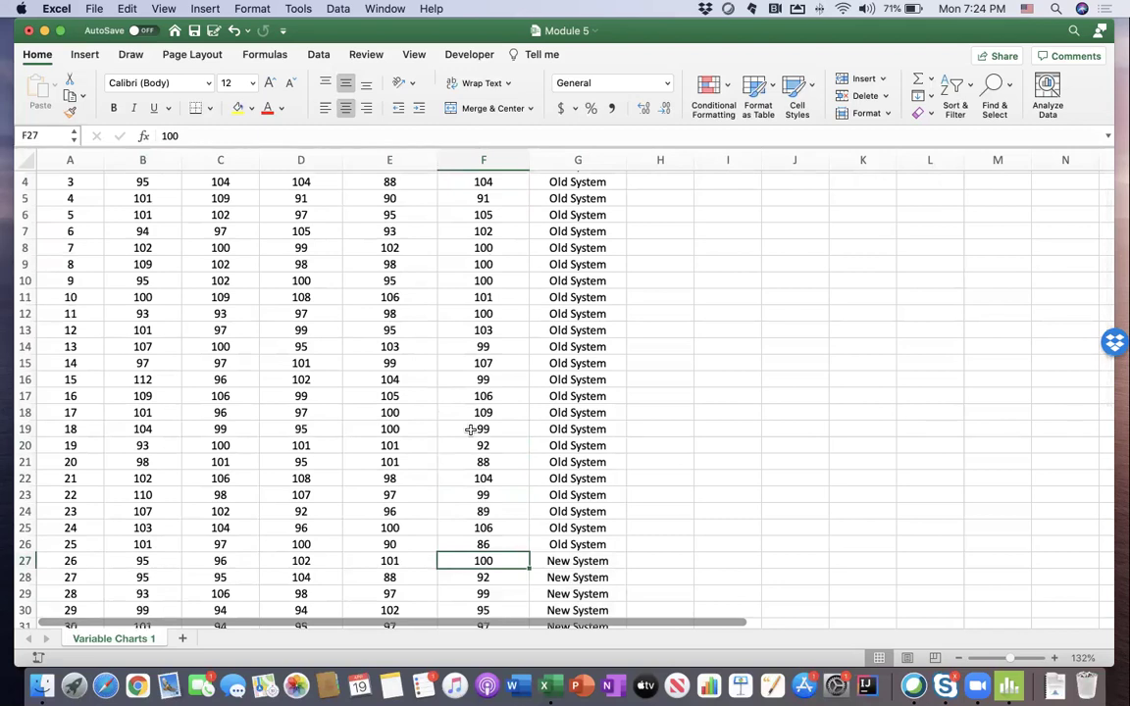
{"action": "scroll", "coordinate": [471, 429], "scroll_direction": "up", "scroll_amount": 2}
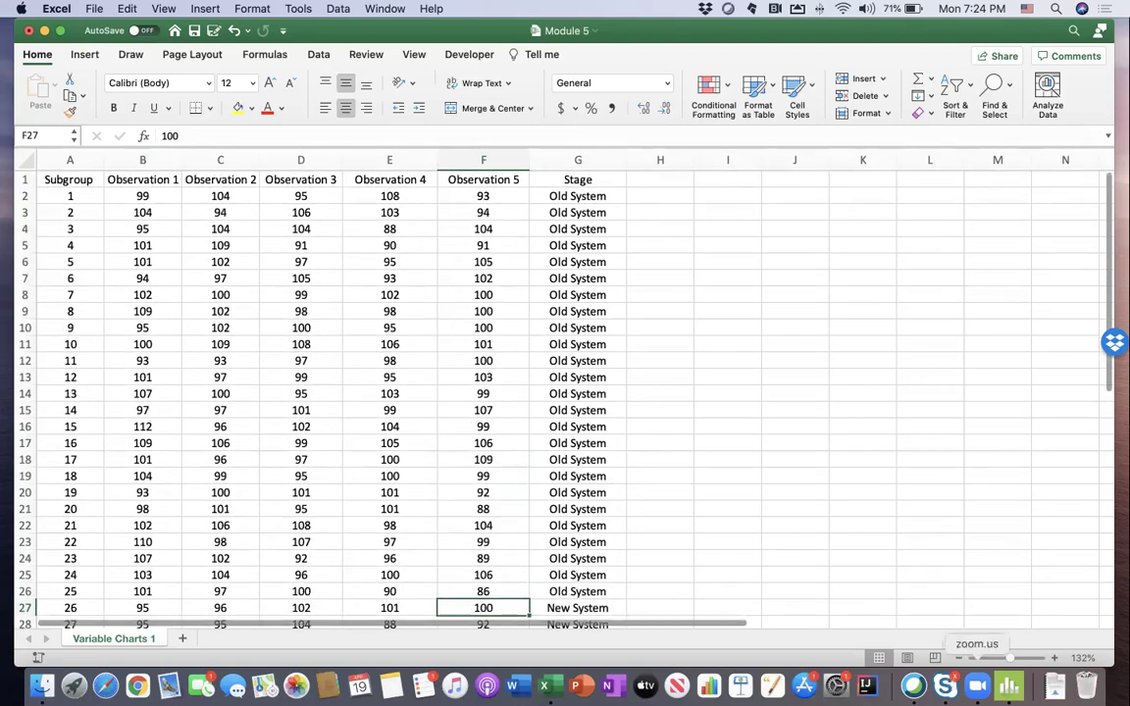
In Minitab, view Stat > Control Charts > Variables Charts for Subgroups, then return to the Module 5 workbook.
{"action": "left_click", "coordinate": [1009, 685]}
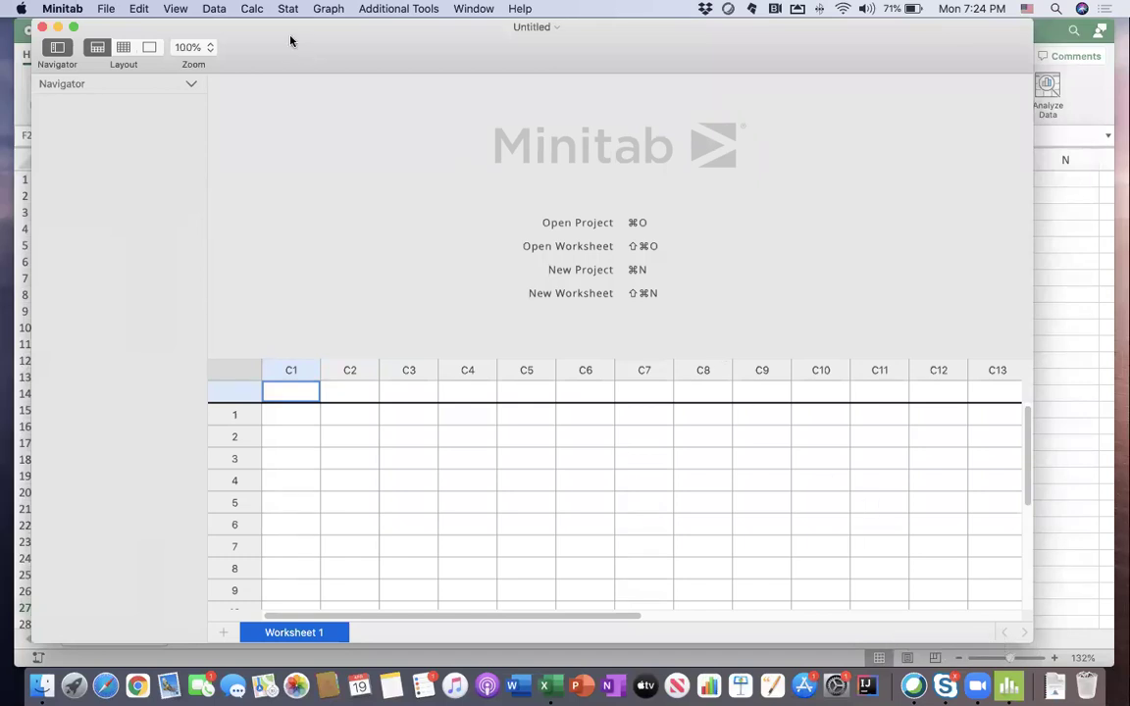
{"action": "left_click", "coordinate": [288, 9]}
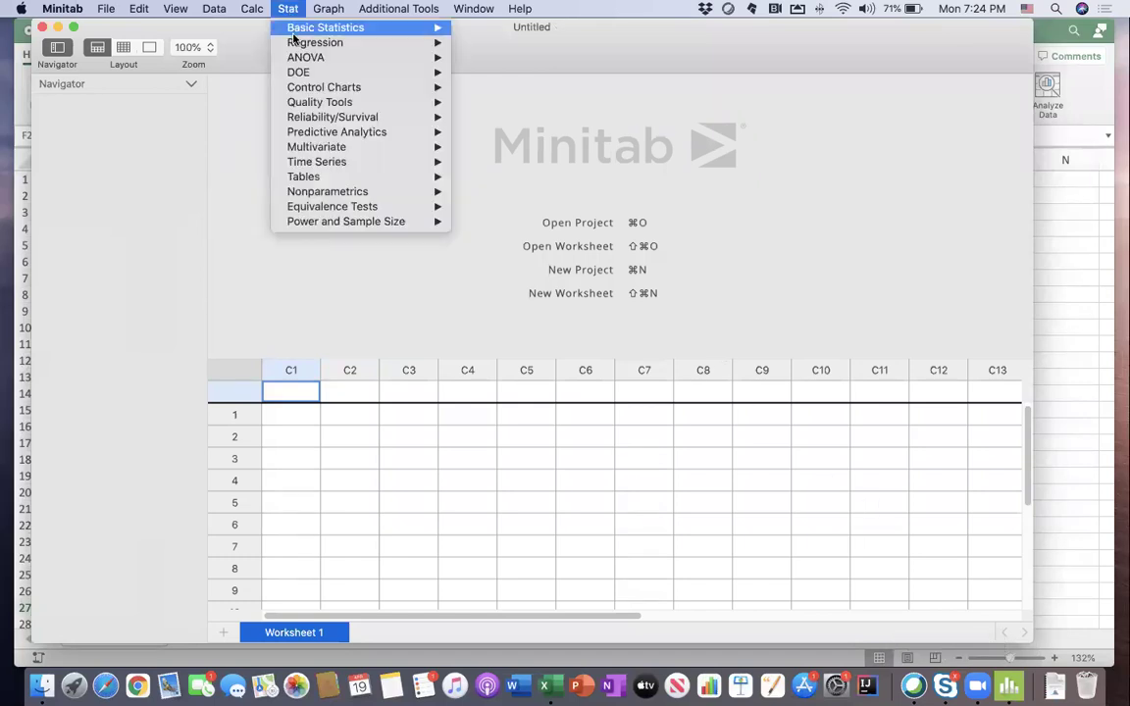
{"action": "mouse_move", "coordinate": [315, 90]}
{"action": "mouse_move", "coordinate": [470, 112]}
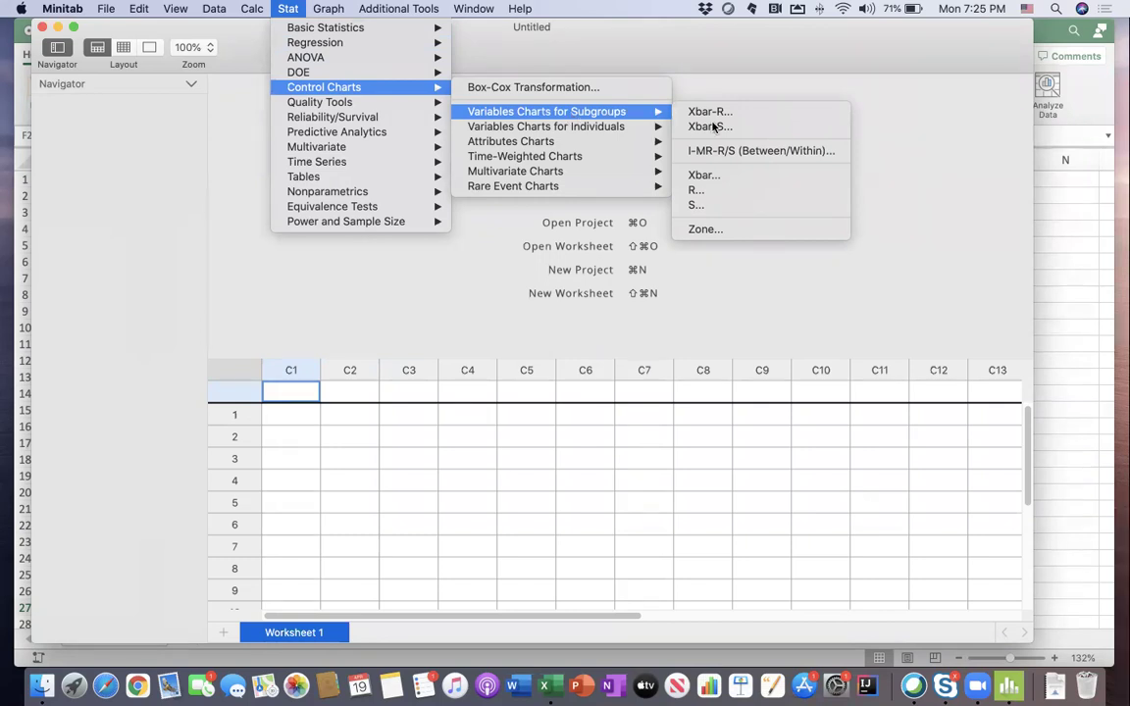
{"action": "left_click", "coordinate": [1061, 231]}
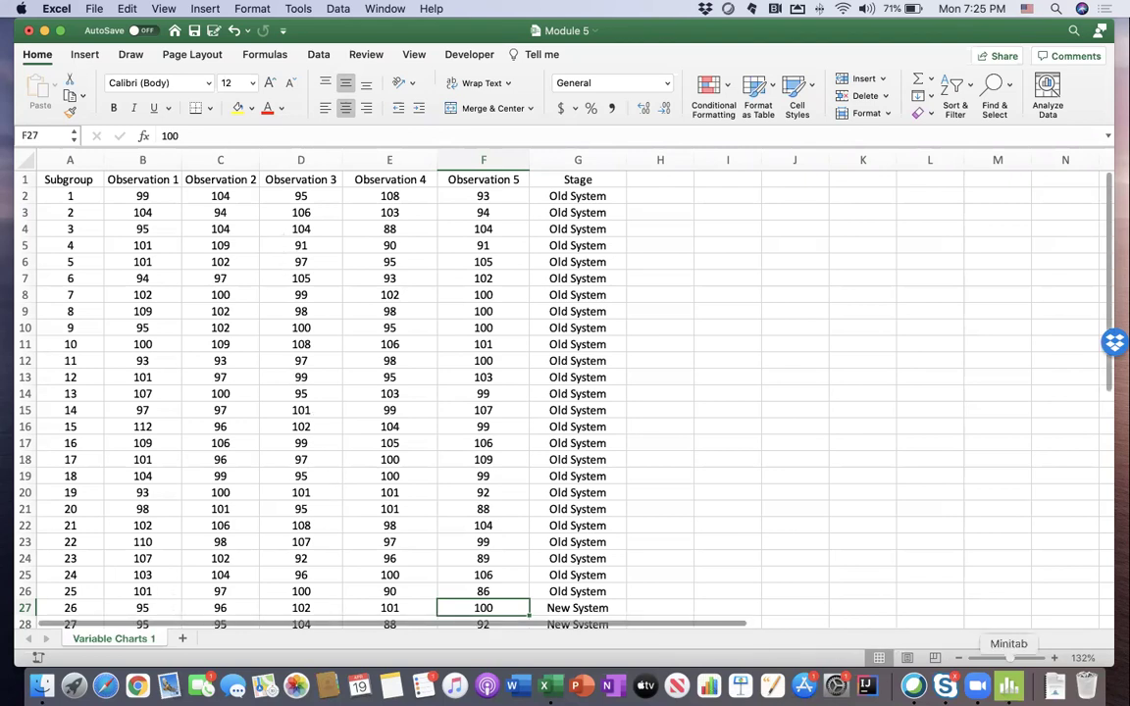
Bring Minitab forward and show the Variables Charts for Subgroups list, including Xbar-R and Xbar-S.
{"action": "left_click", "coordinate": [1009, 685]}
{"action": "left_click", "coordinate": [287, 8]}
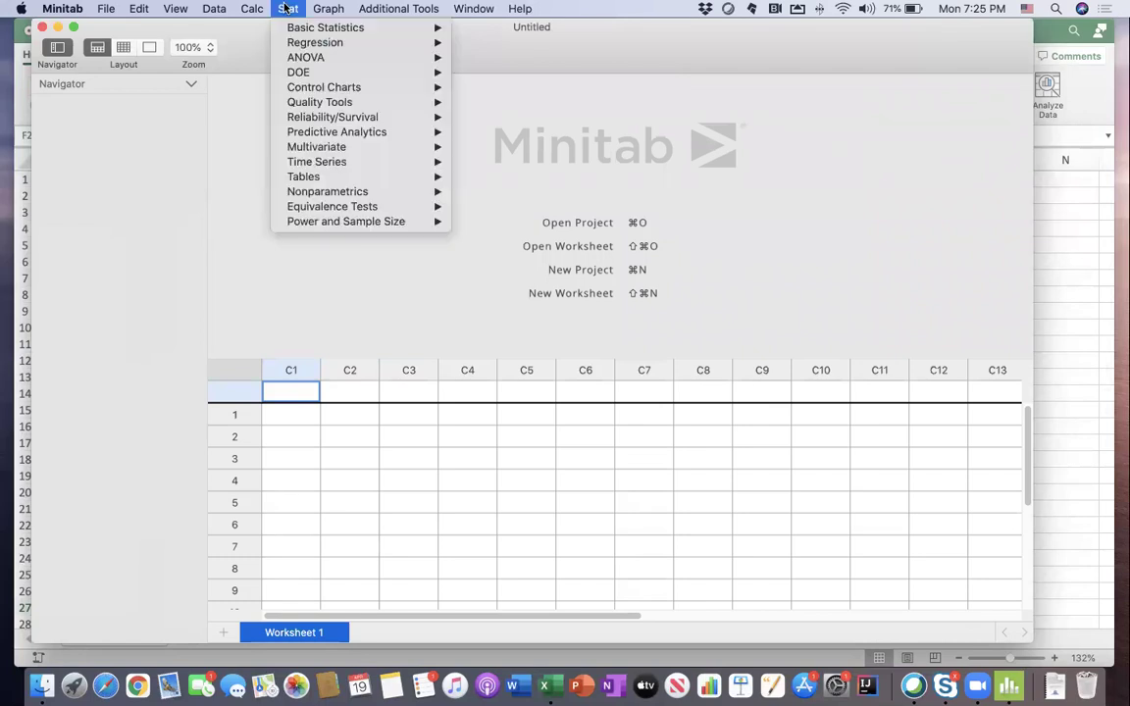
{"action": "mouse_move", "coordinate": [309, 44]}
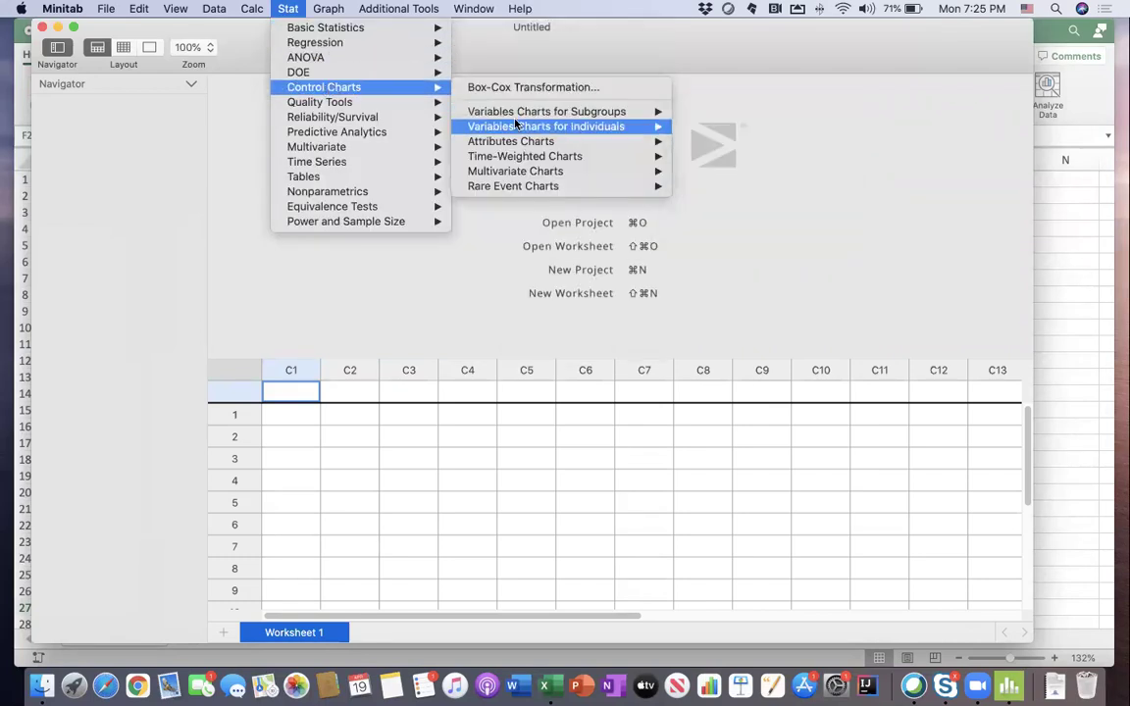
{"action": "mouse_move", "coordinate": [528, 114]}
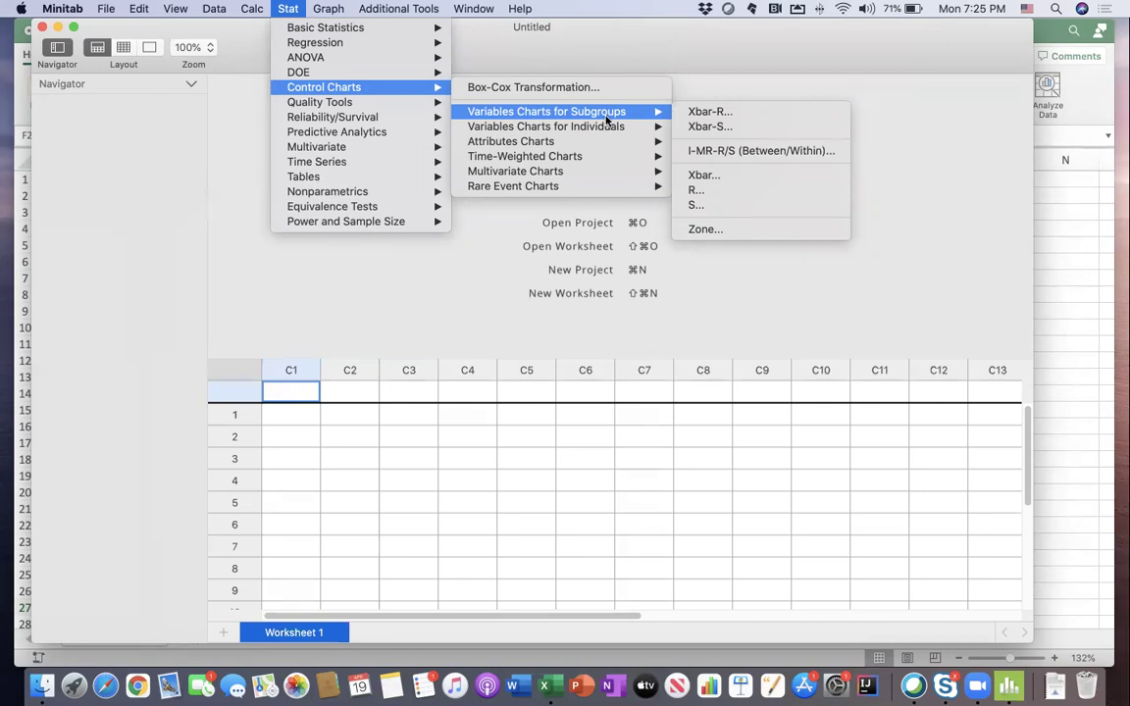
{"action": "mouse_move", "coordinate": [605, 129]}
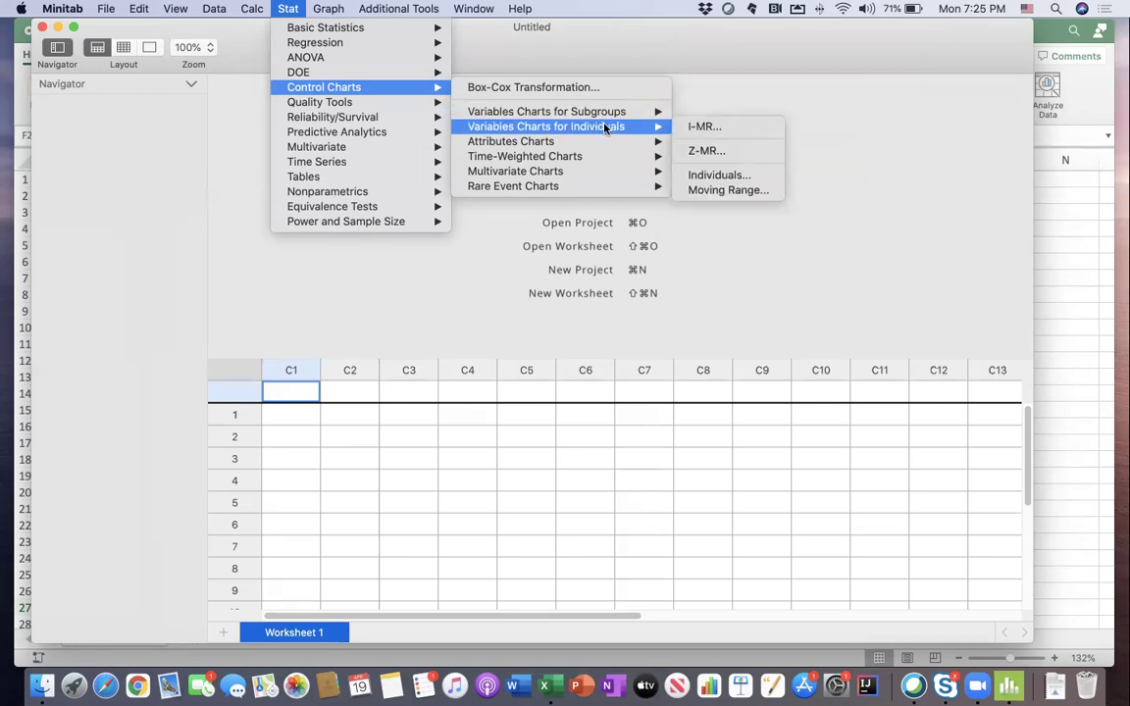